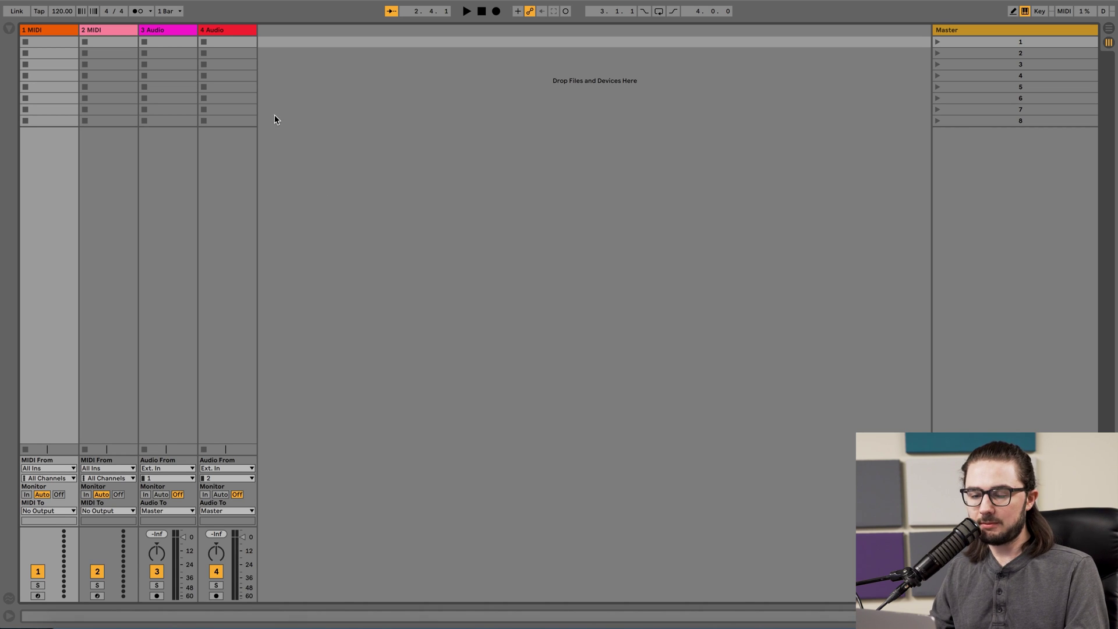
Select the original tracks 1 MIDI, 2 MIDI, 3 Audio and 4 Audio in turn
{"action": "left_click", "coordinate": [232, 33]}
{"action": "left_click", "coordinate": [157, 31]}
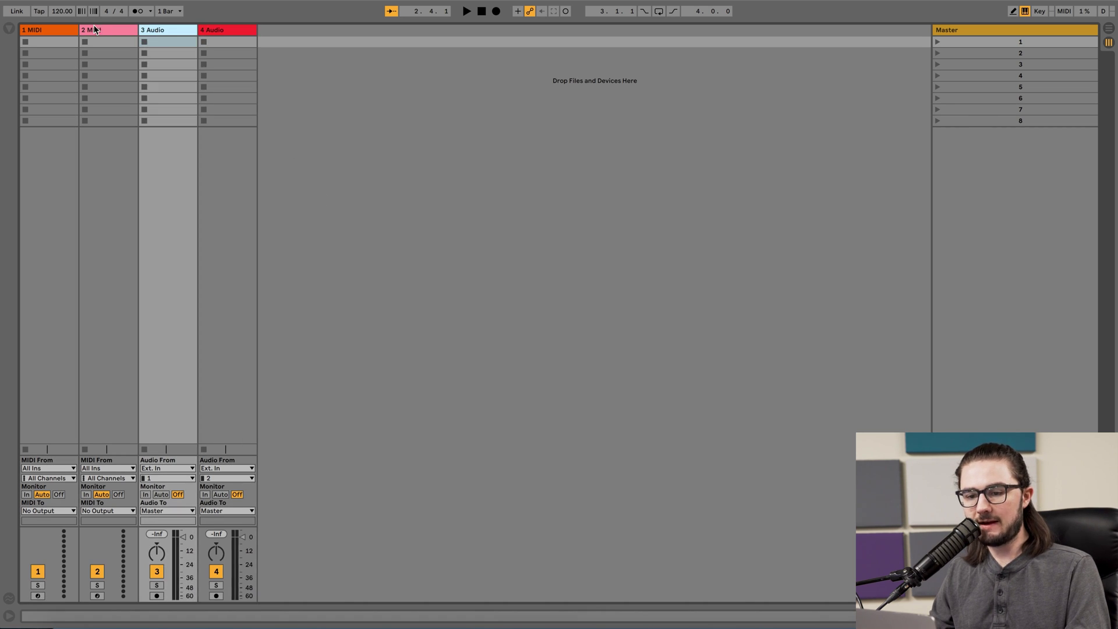
{"action": "left_click", "coordinate": [95, 29]}
{"action": "left_click", "coordinate": [50, 30]}
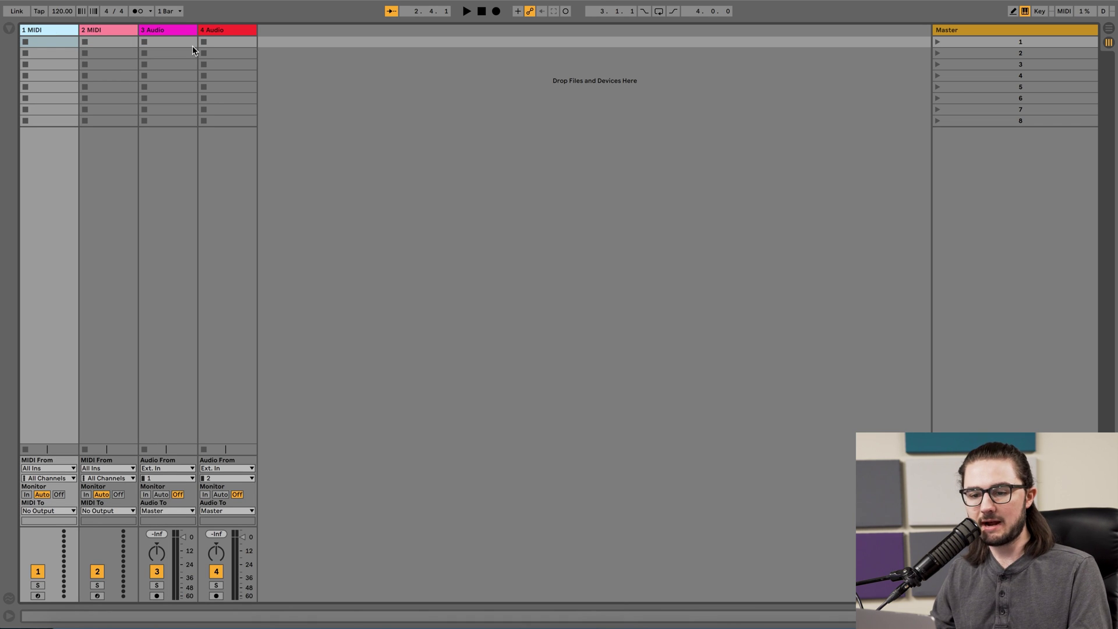
{"action": "left_click", "coordinate": [183, 32]}
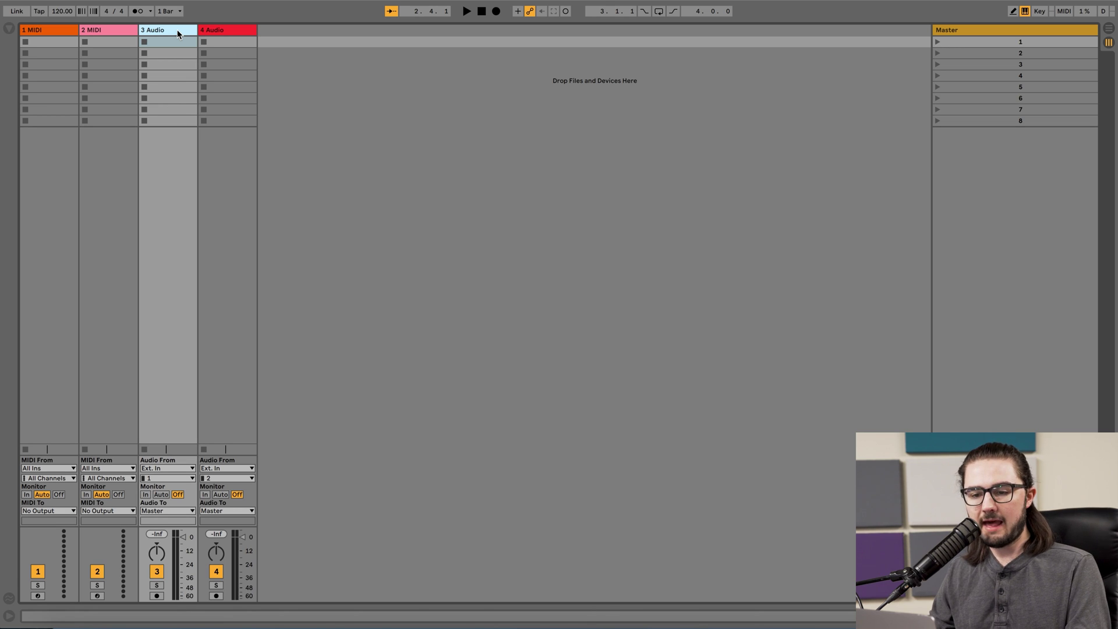
{"action": "left_click", "coordinate": [124, 30]}
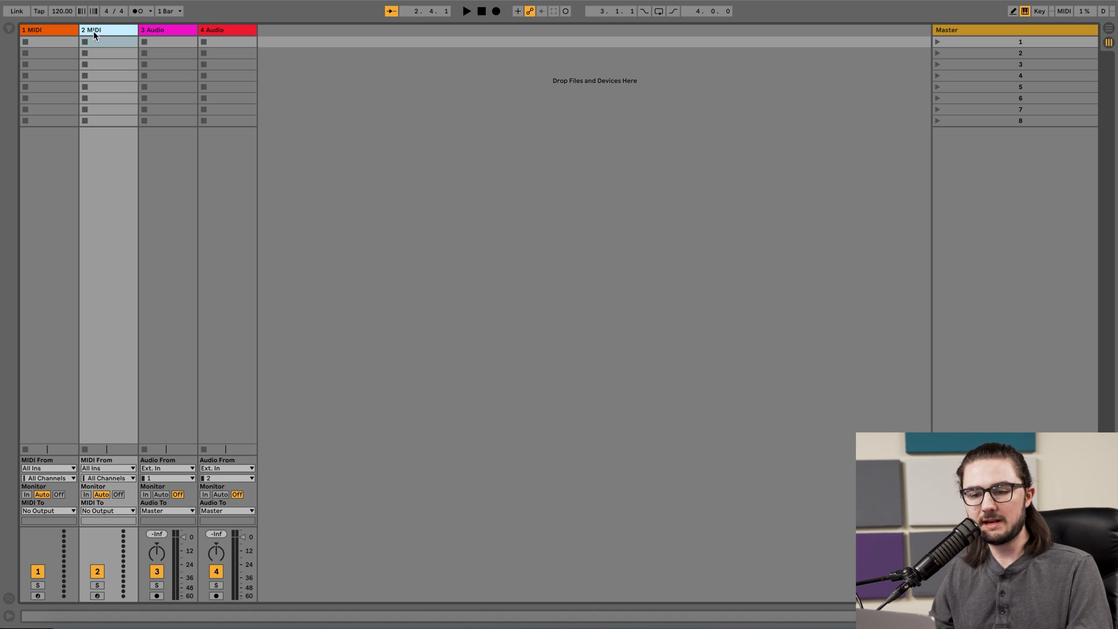
Insert a new MIDI track and select the four original tracks for deletion
{"action": "right_click", "coordinate": [272, 30]}
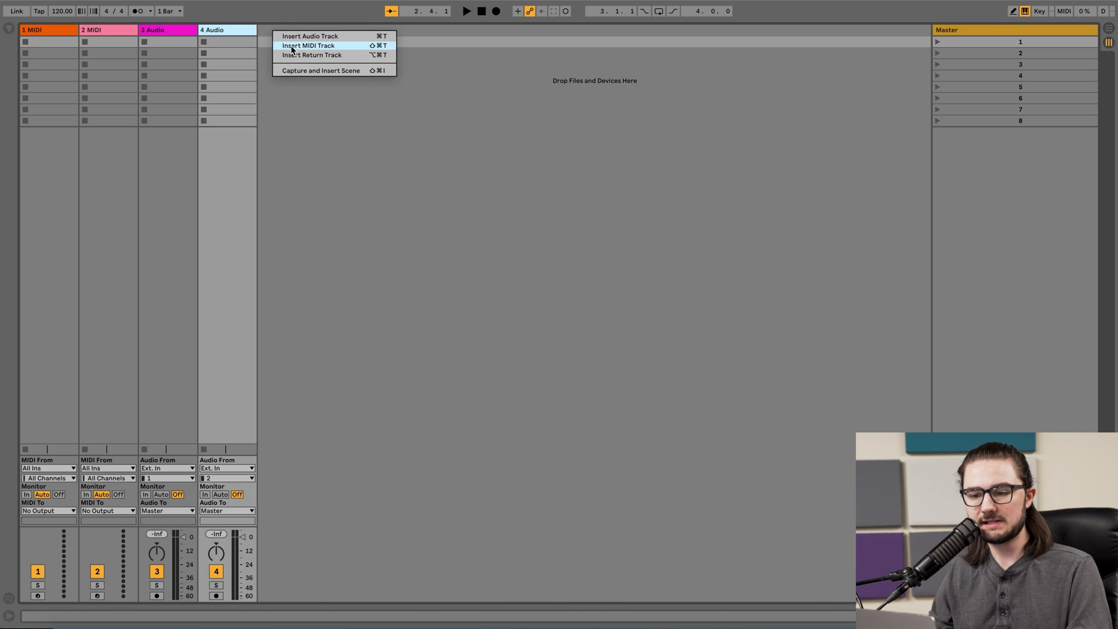
{"action": "left_click", "coordinate": [291, 46]}
{"action": "left_click", "coordinate": [212, 30]}
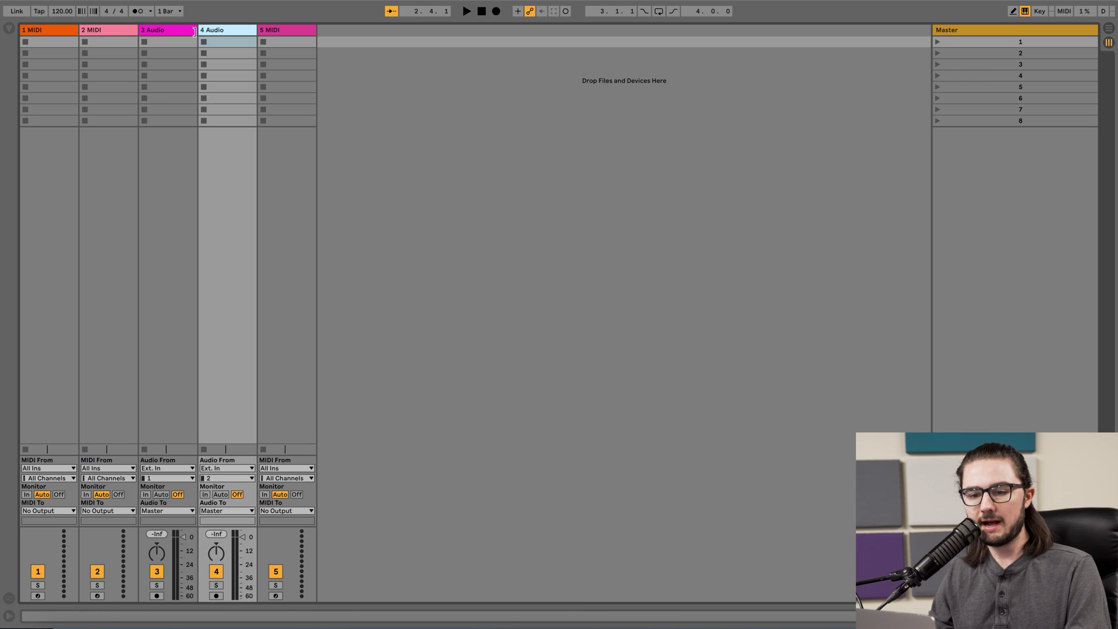
{"action": "left_click", "coordinate": [56, 31], "text": "shift"}
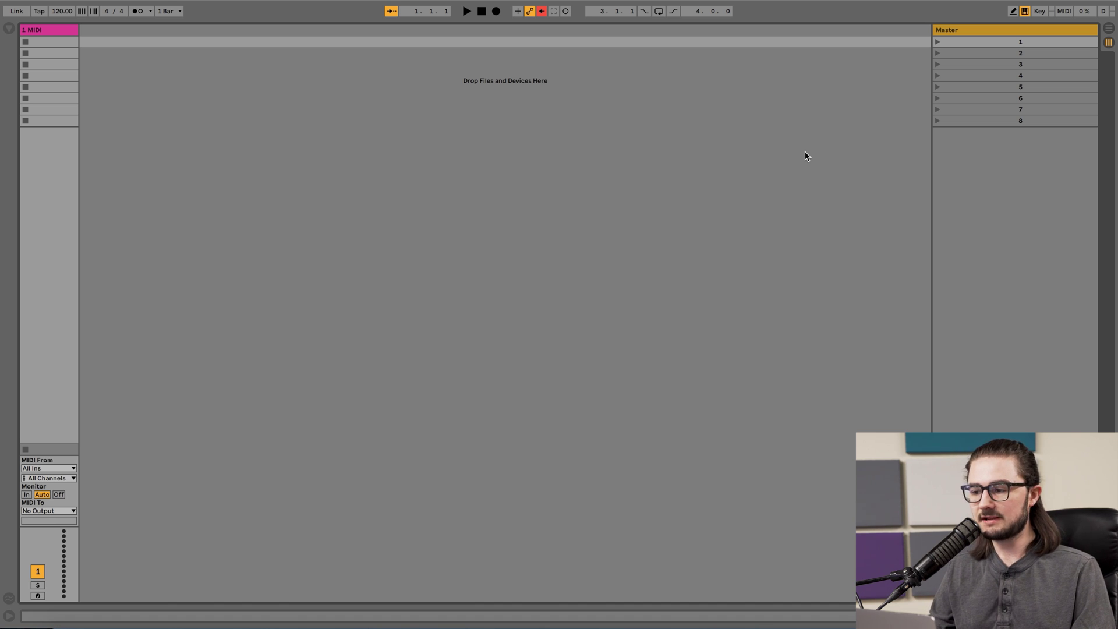
{"action": "left_click", "coordinate": [1004, 43]}
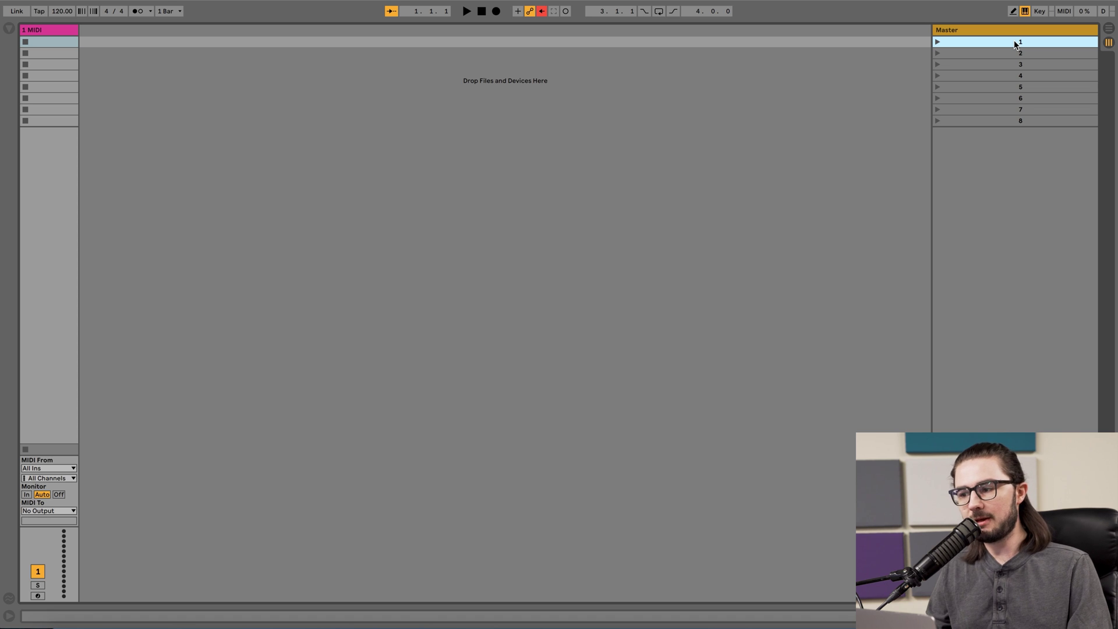
Rename scene 1 to 'Great Are You Lord;72 BPM;6/8'
{"action": "right_click", "coordinate": [1015, 45]}
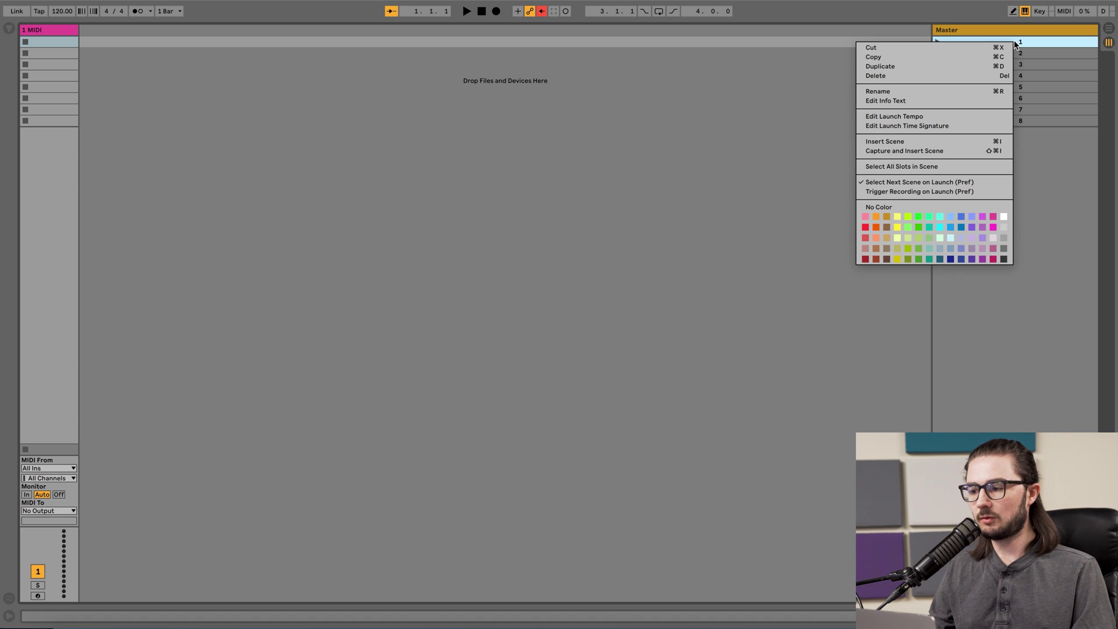
{"action": "left_click", "coordinate": [890, 92]}
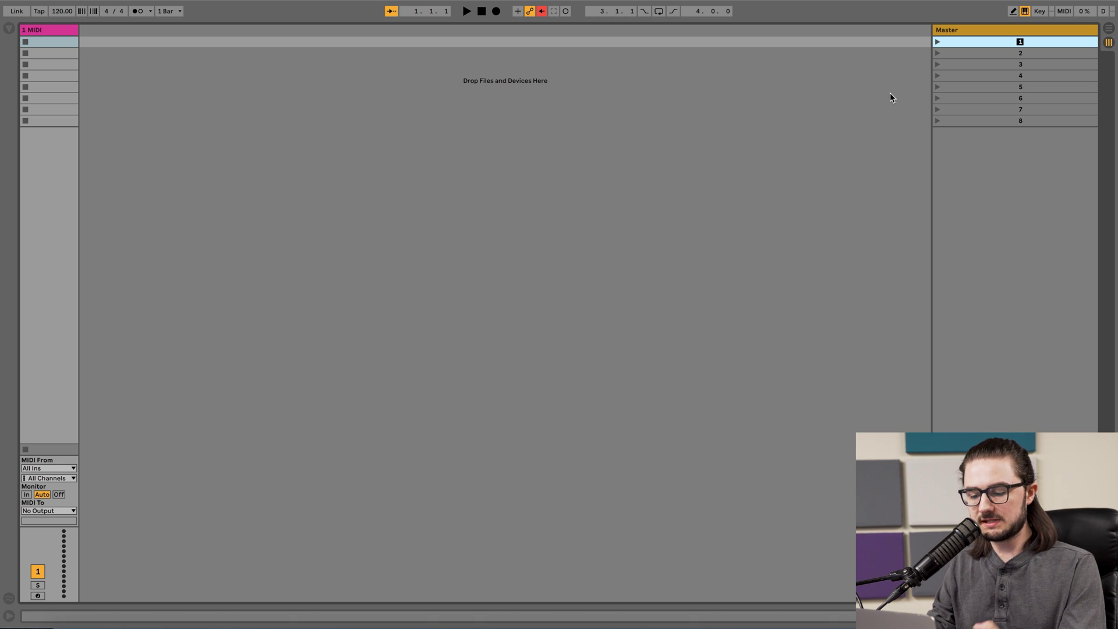
{"action": "type", "text": "Great A"}
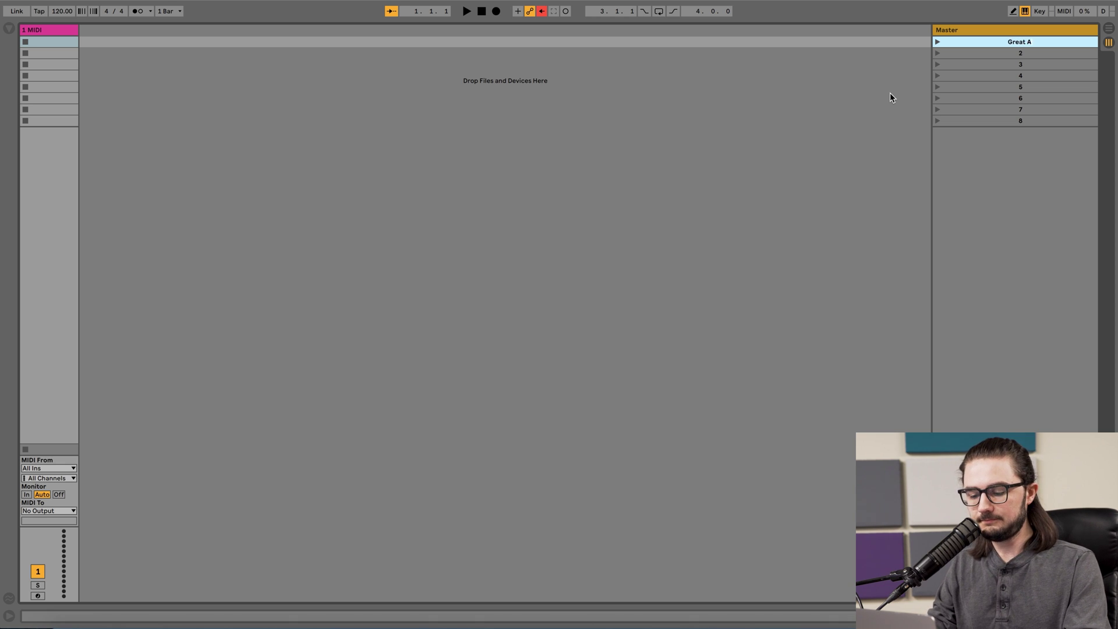
{"action": "type", "text": "re You Lord"}
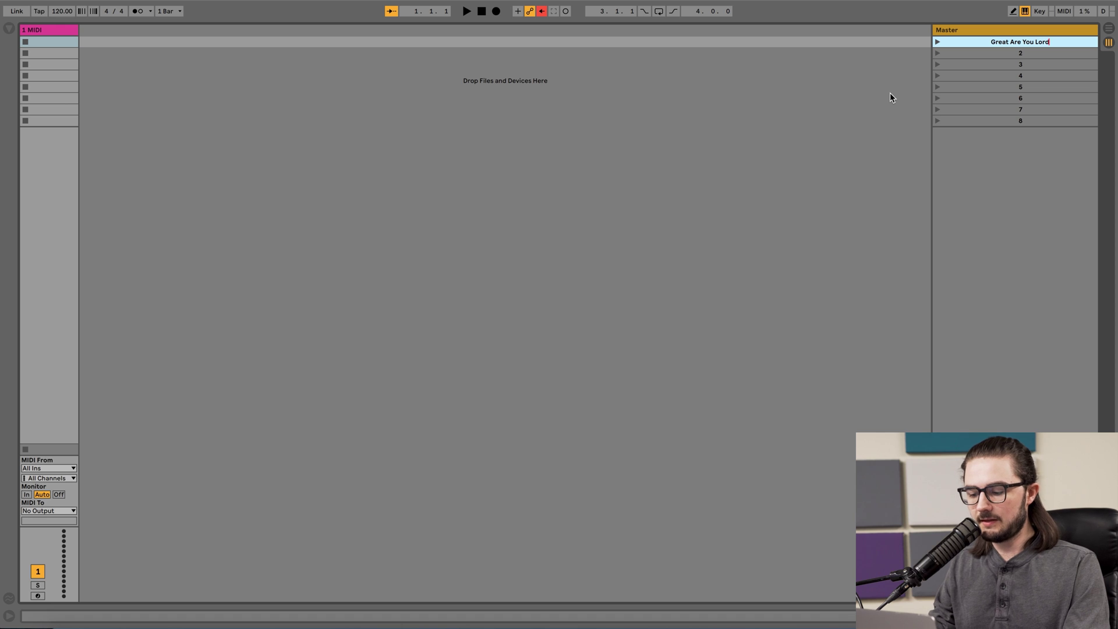
{"action": "type", "text": ";"}
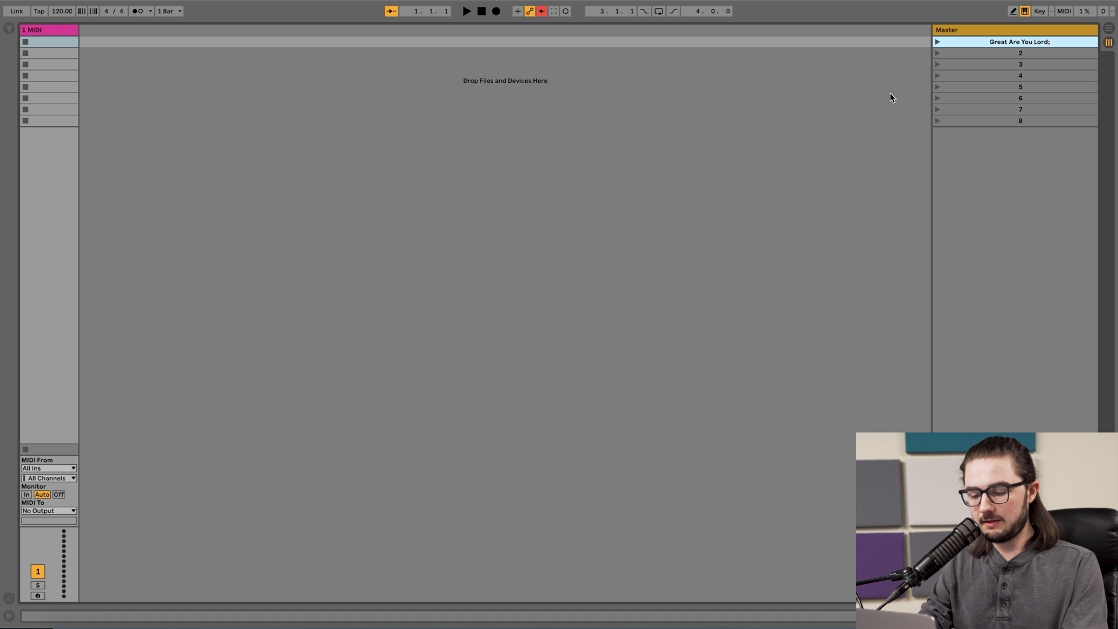
{"action": "type", "text": "72 BPM"}
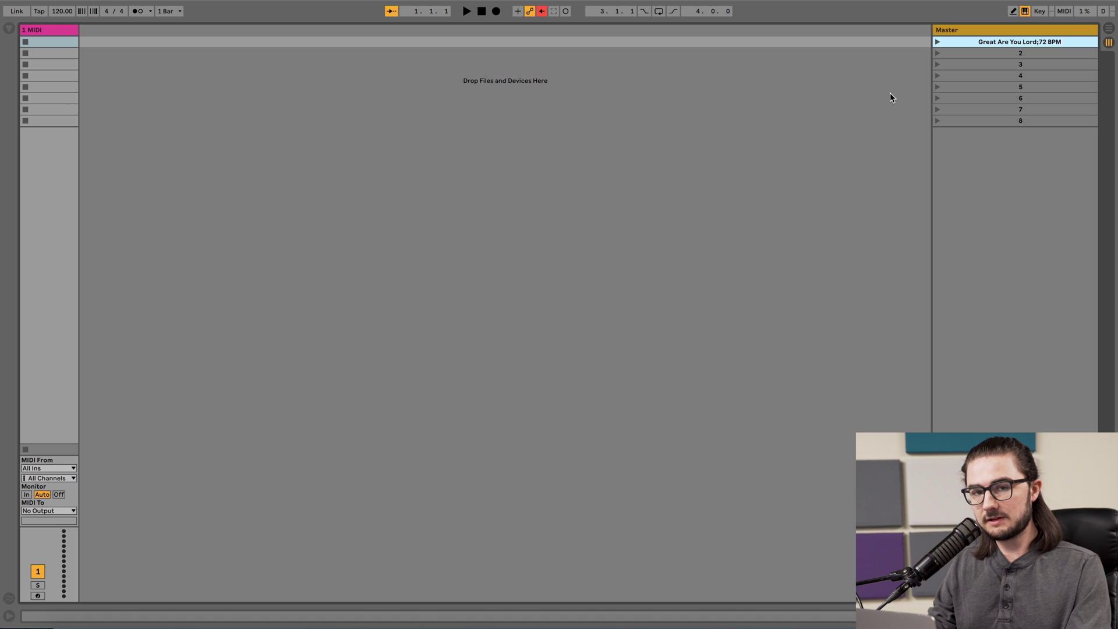
{"action": "type", "text": ";"}
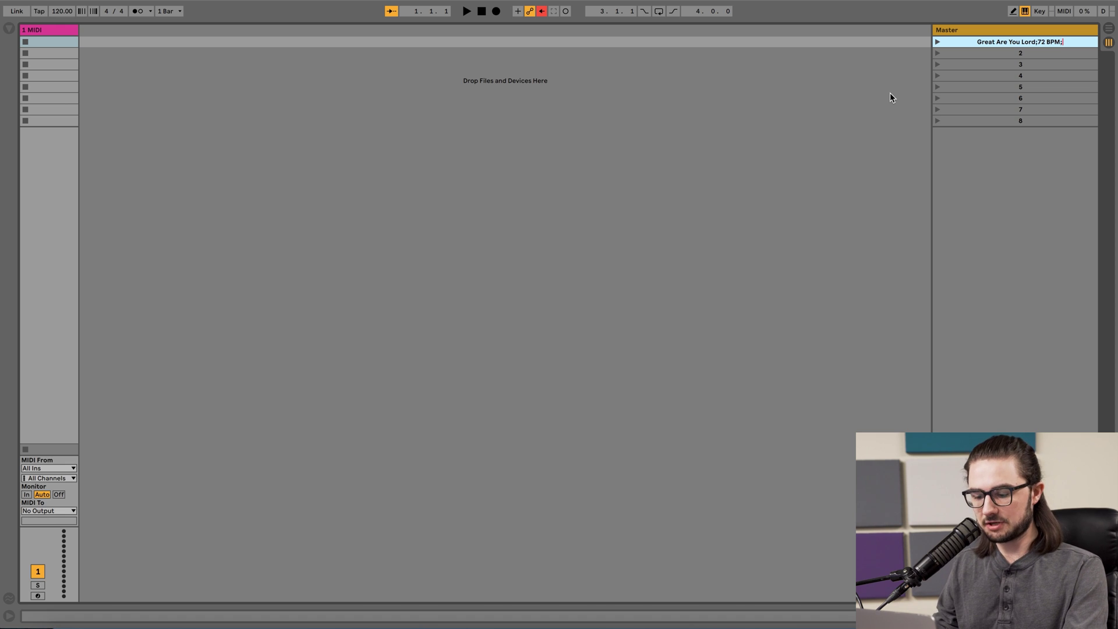
{"action": "type", "text": "6/8"}
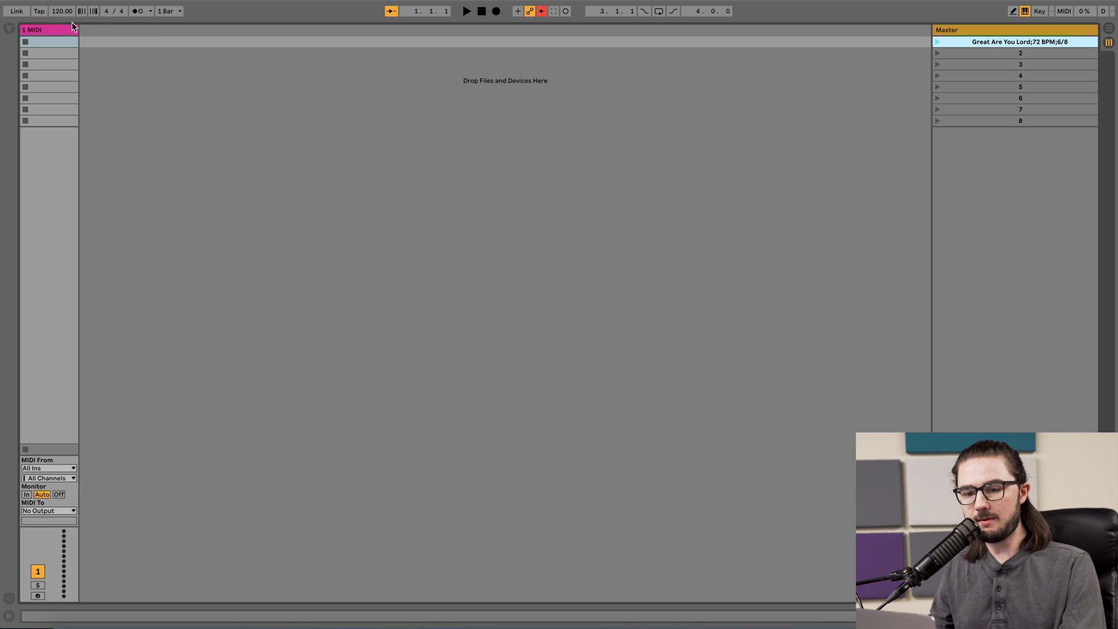
Launch scene 1 so the set adopts 72 BPM and 6/8, then select it
{"action": "left_click", "coordinate": [938, 42]}
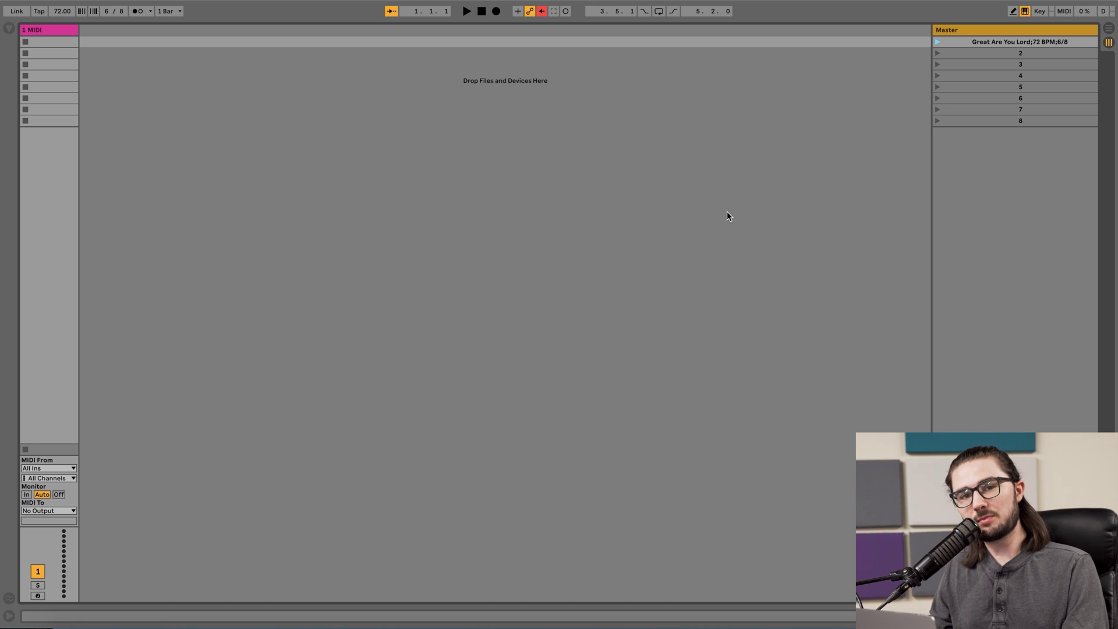
{"action": "left_click", "coordinate": [938, 42]}
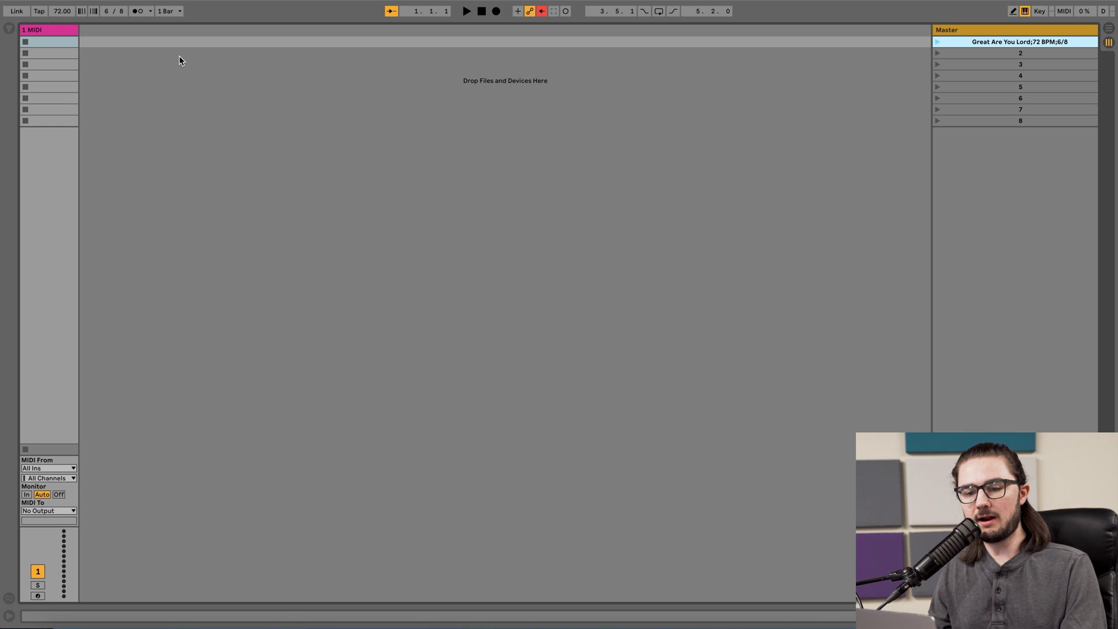
Create an empty MIDI clip in scene 1's slot, launch the scene, then stop playback
{"action": "double_click", "coordinate": [46, 42]}
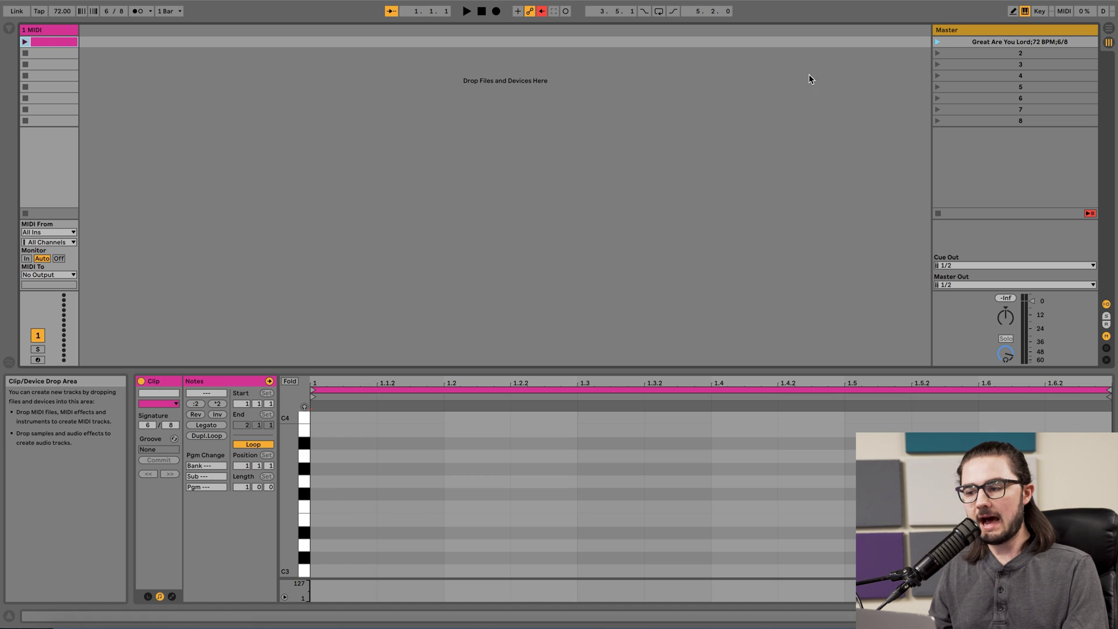
{"action": "left_click", "coordinate": [938, 42]}
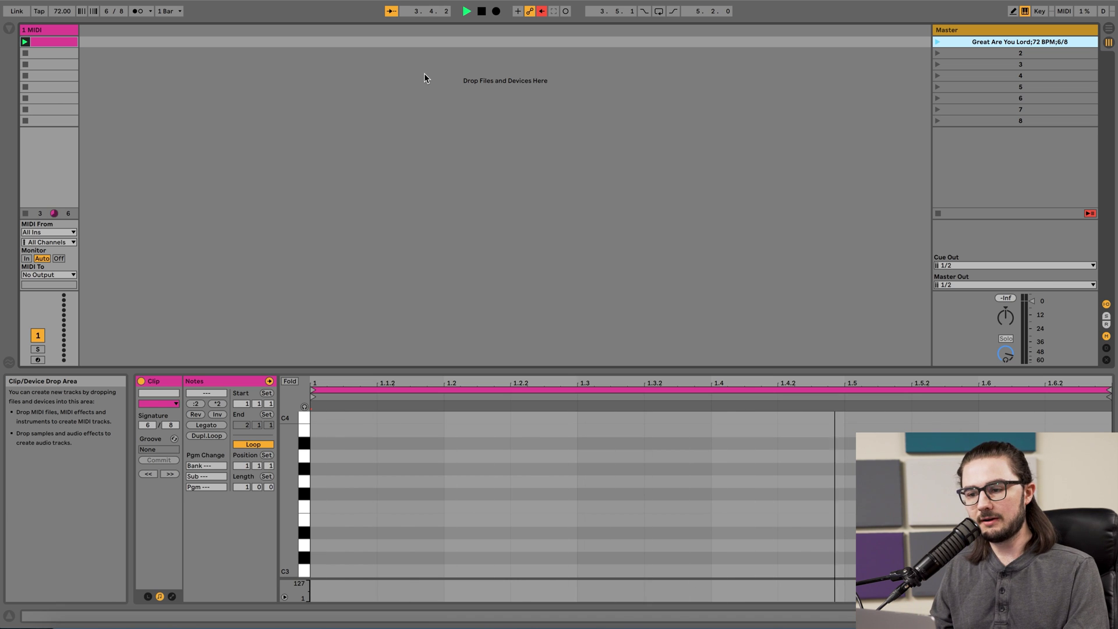
{"action": "left_click", "coordinate": [481, 12]}
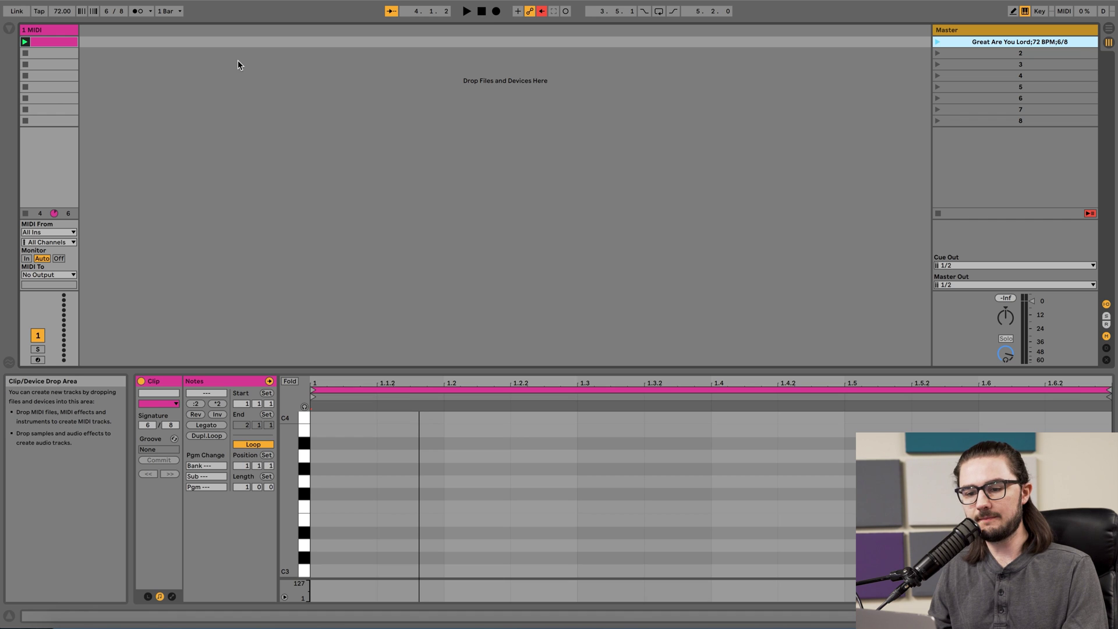
Enable the metronome and test it by relaunching Great Are You Lord, then stop playback
{"action": "left_click", "coordinate": [133, 11]}
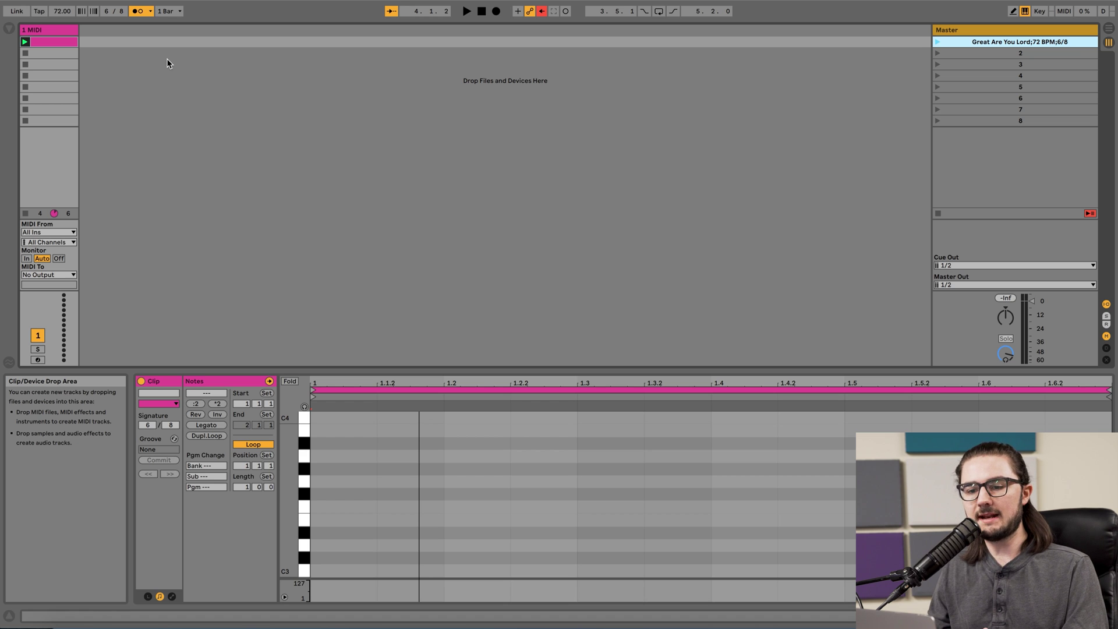
{"action": "key", "text": "space"}
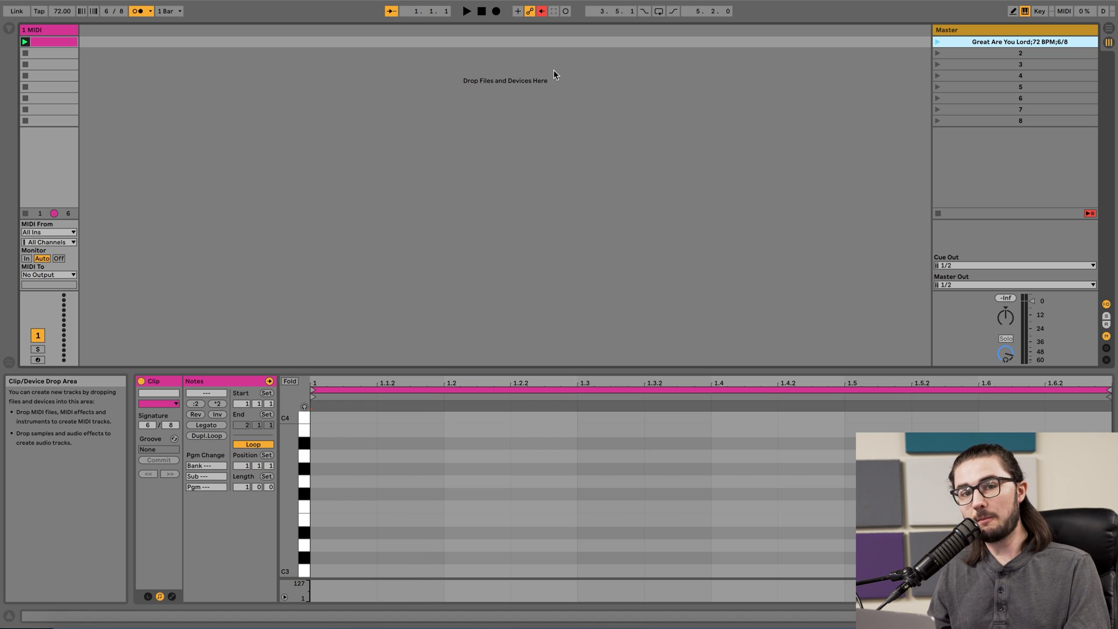
{"action": "left_click", "coordinate": [938, 42]}
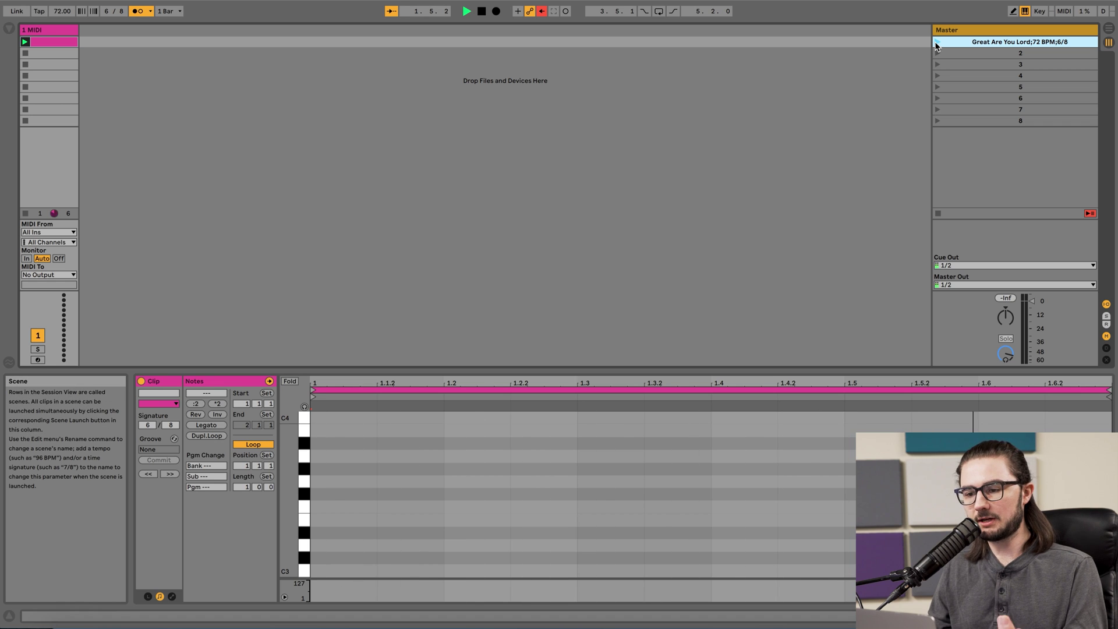
{"action": "left_click", "coordinate": [482, 12]}
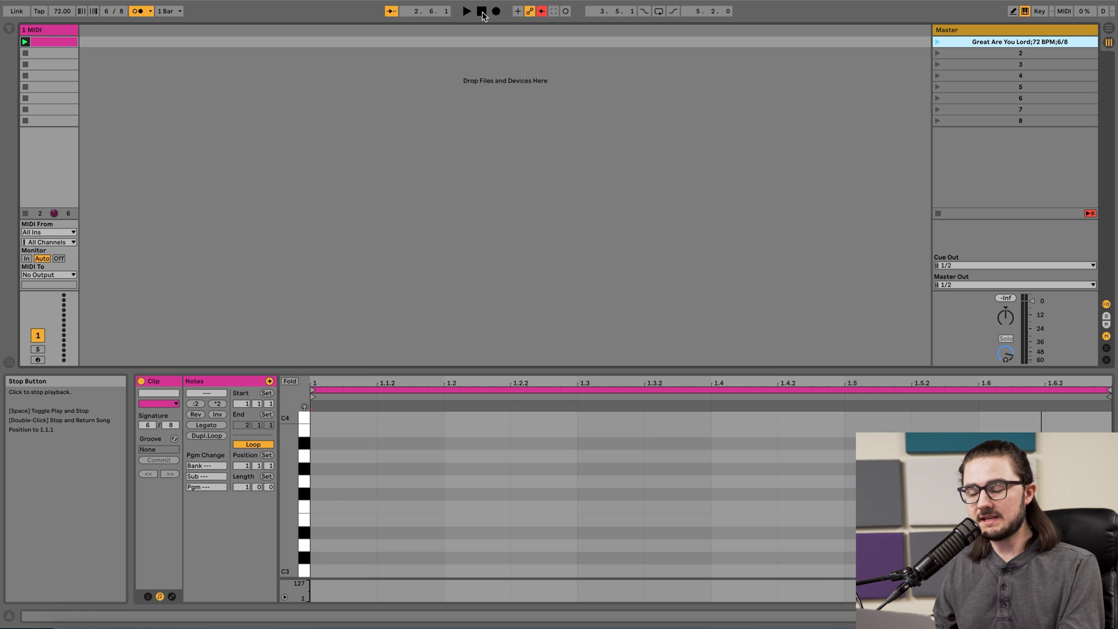
{"action": "left_click", "coordinate": [1017, 55]}
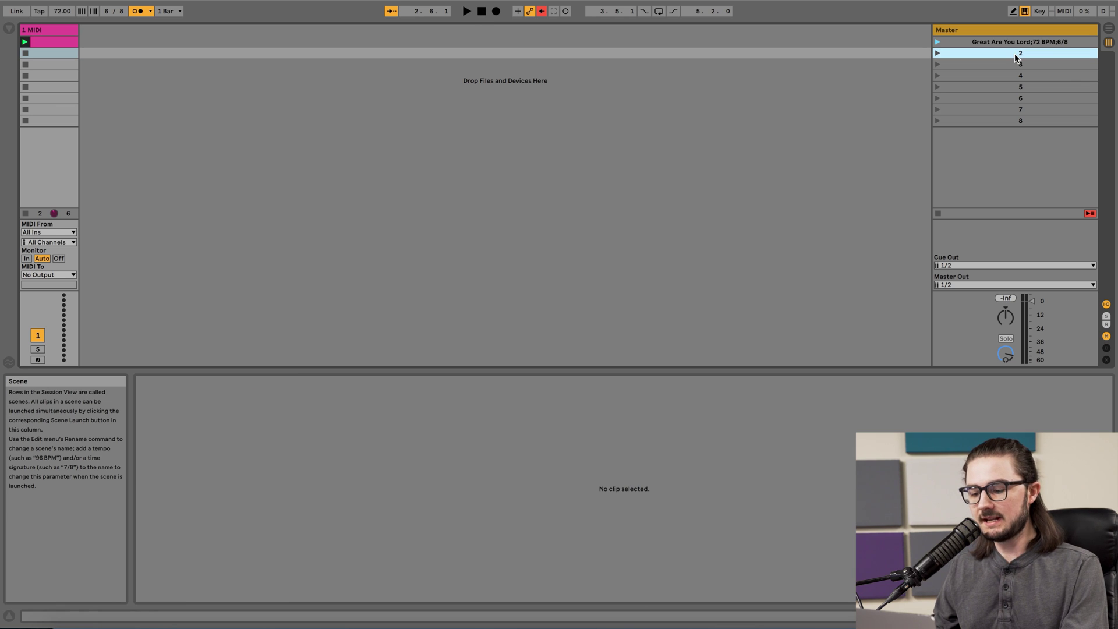
Rename scene 2 to 'Song 2;110BPM;4/4' and scene 3 to 'Song 3;90 BPM;4/8'
{"action": "key", "text": "ctrl+r"}
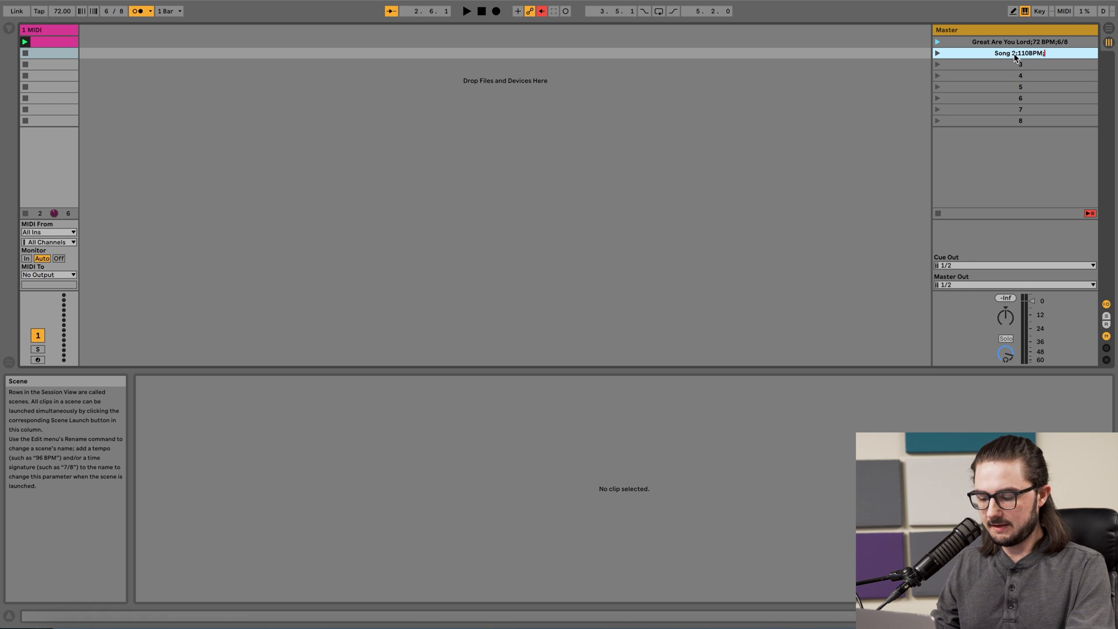
{"action": "left_click", "coordinate": [1004, 65]}
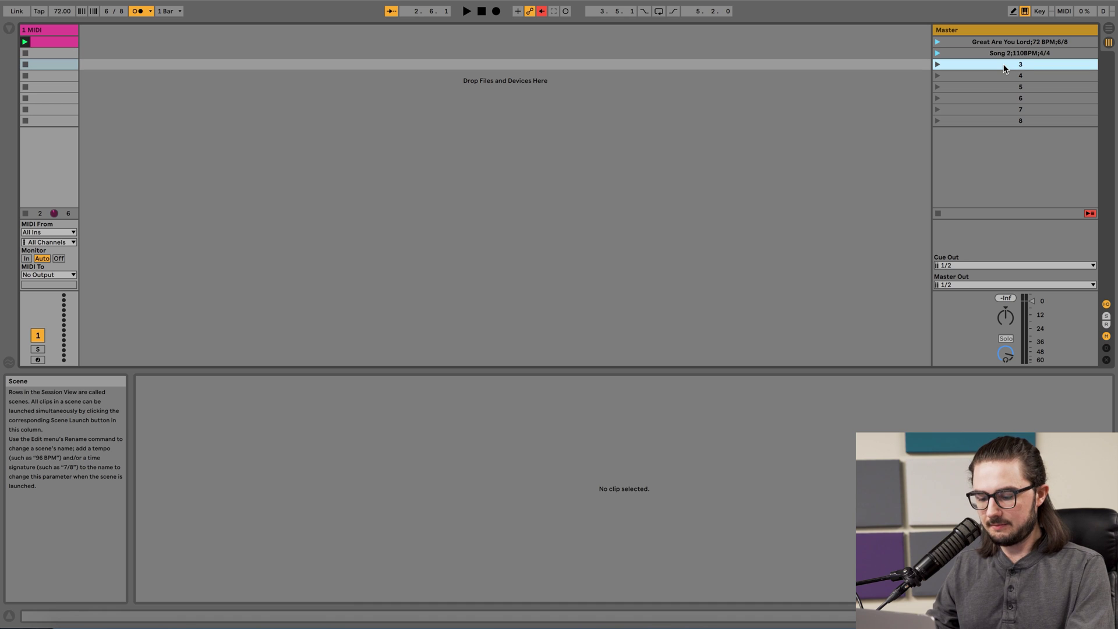
{"action": "key", "text": "ctrl+r"}
{"action": "type", "text": "Song 3;"}
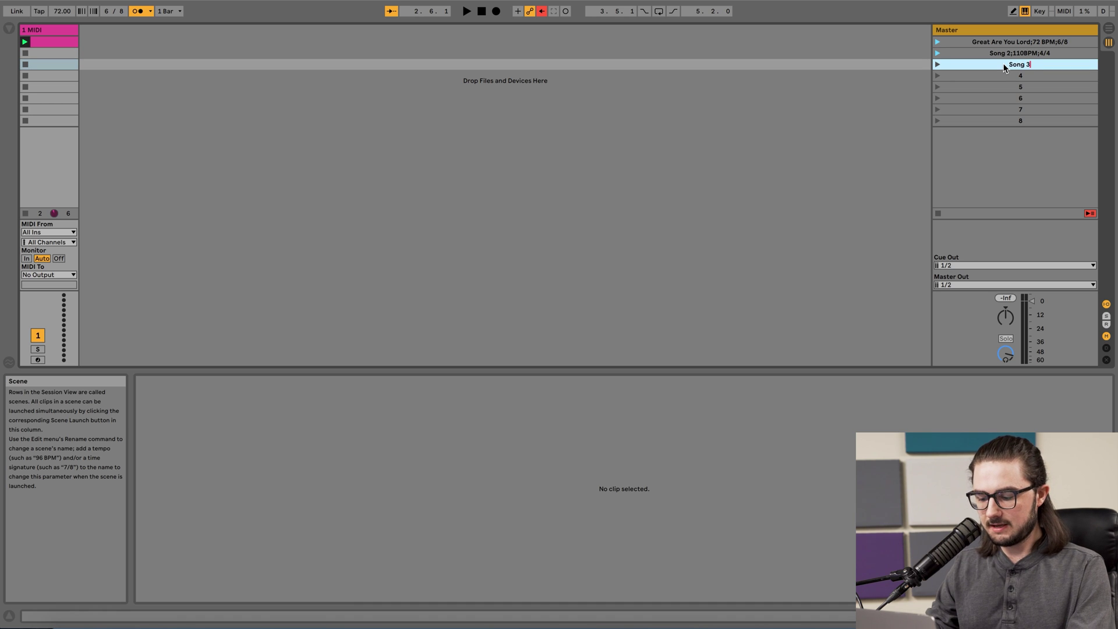
{"action": "type", "text": "90 BPM"}
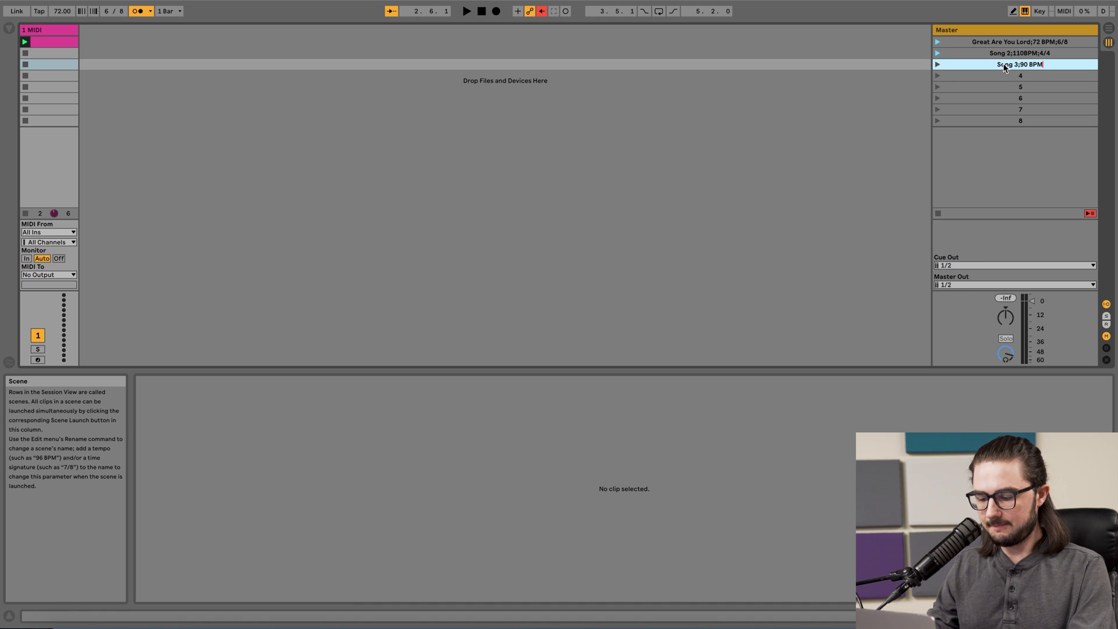
{"action": "type", "text": ";4/8"}
{"action": "key", "text": "Return"}
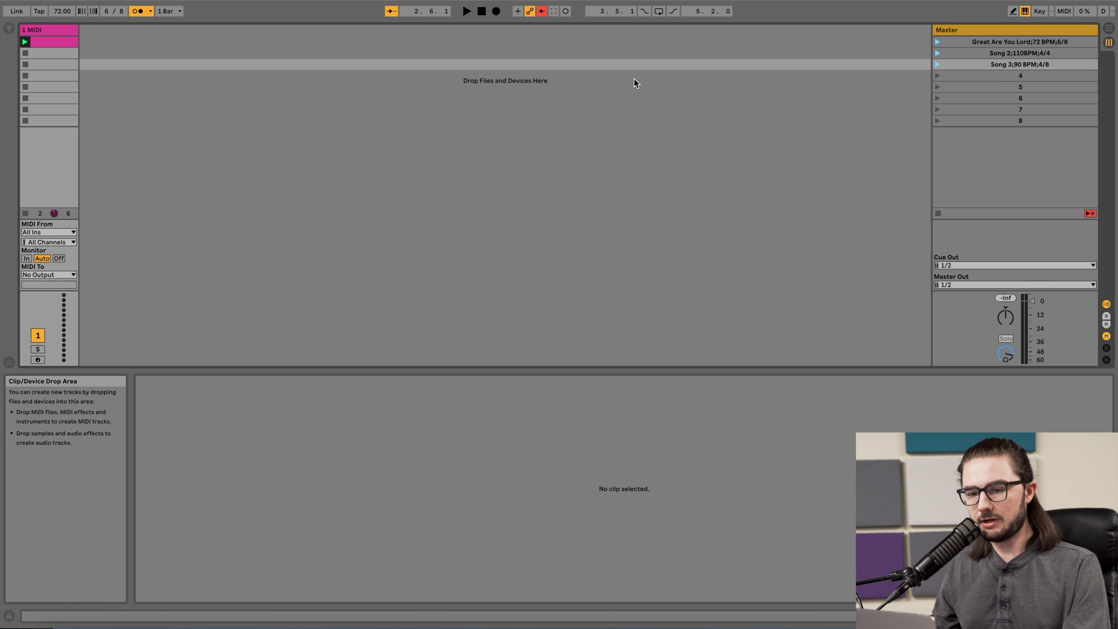
Add empty MIDI clips to the MIDI track's scene 2 and 3 slots, then launch Song 2
{"action": "double_click", "coordinate": [53, 53]}
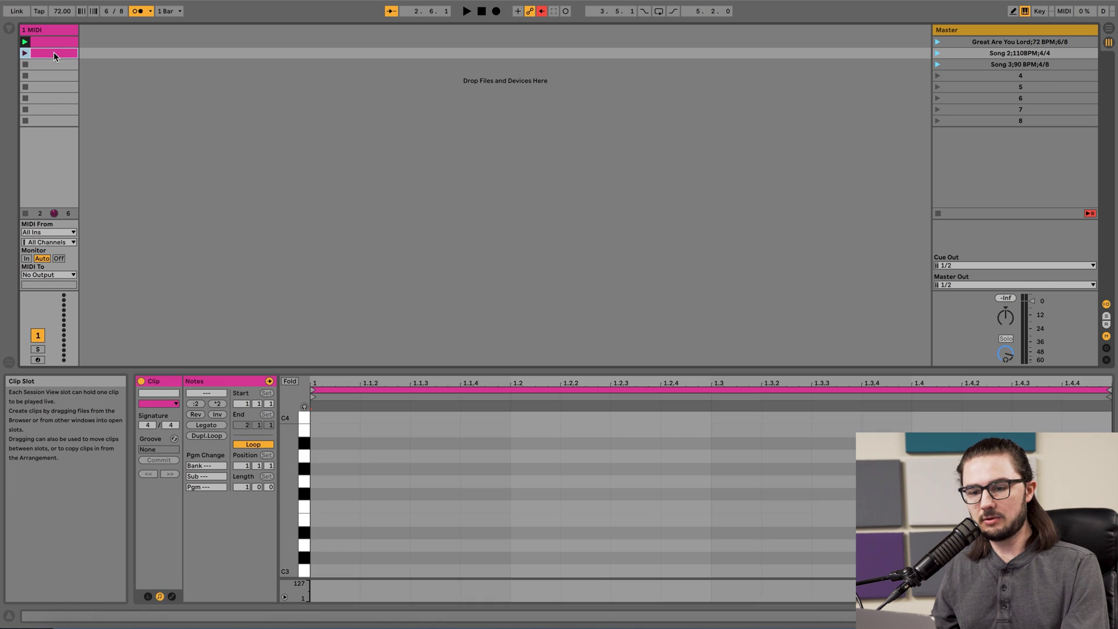
{"action": "double_click", "coordinate": [51, 62]}
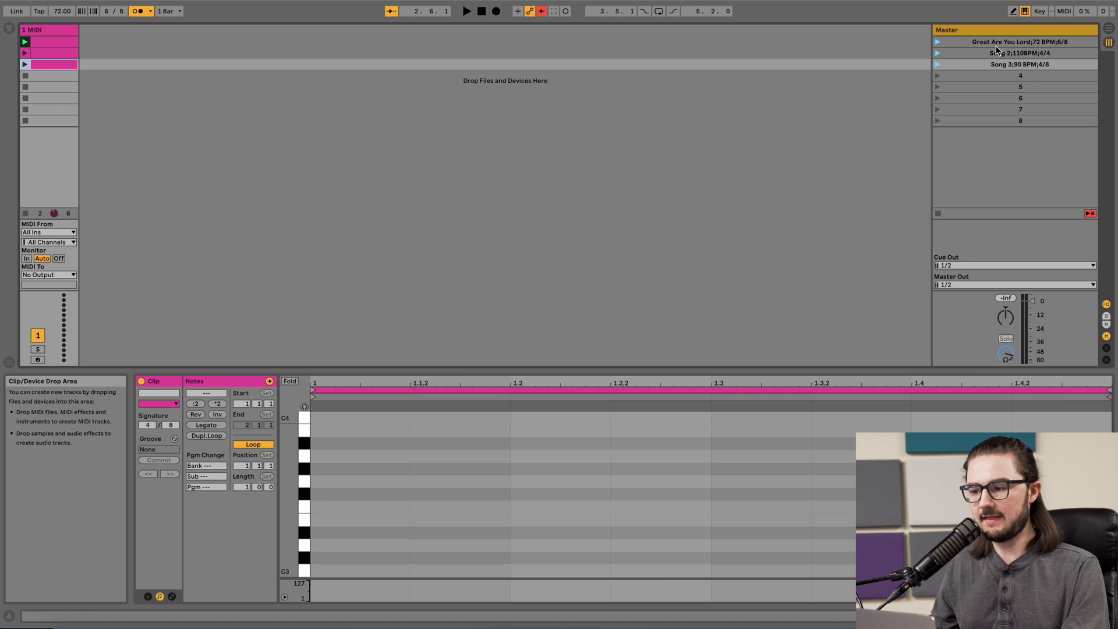
{"action": "left_click", "coordinate": [973, 51]}
{"action": "left_click", "coordinate": [937, 54]}
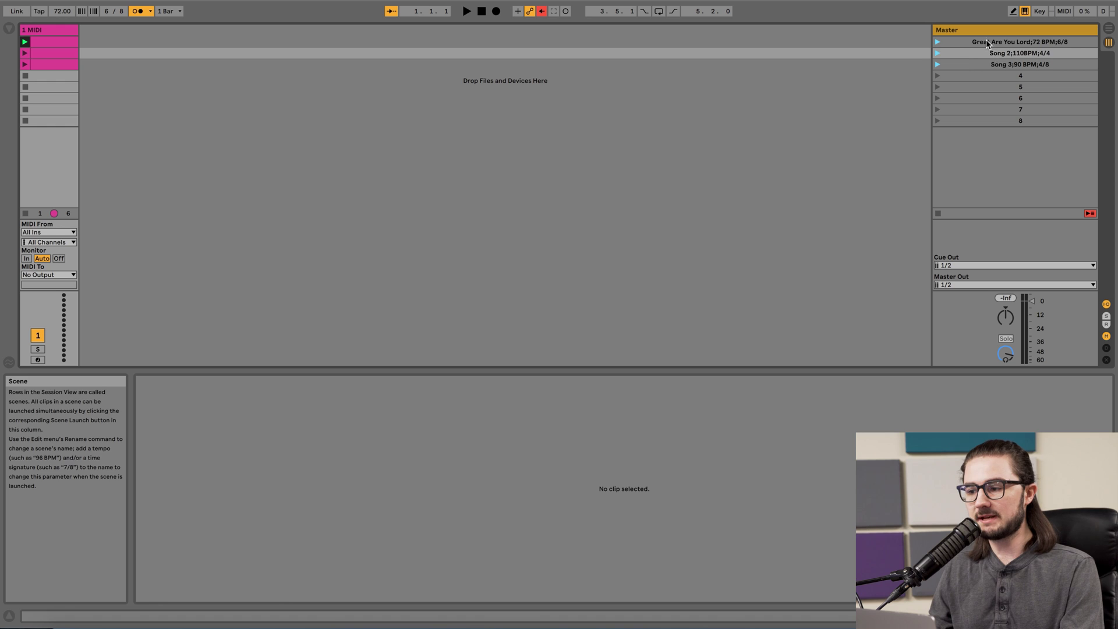
{"action": "left_click", "coordinate": [964, 43]}
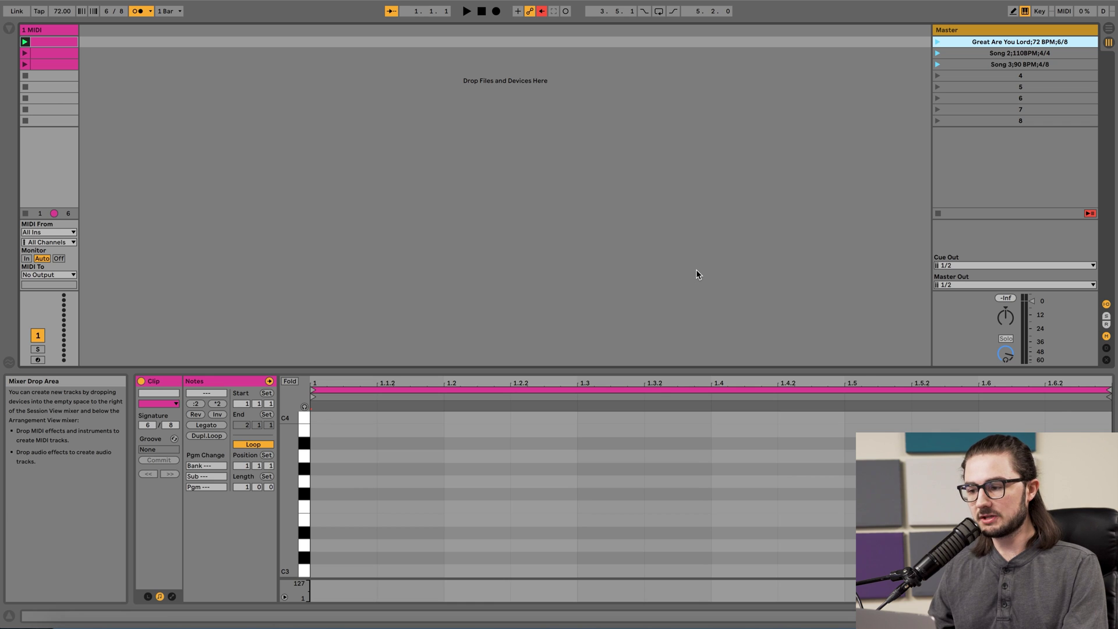
Launch the selected Great Are You Lord scene with Enter
{"action": "key", "text": "Return"}
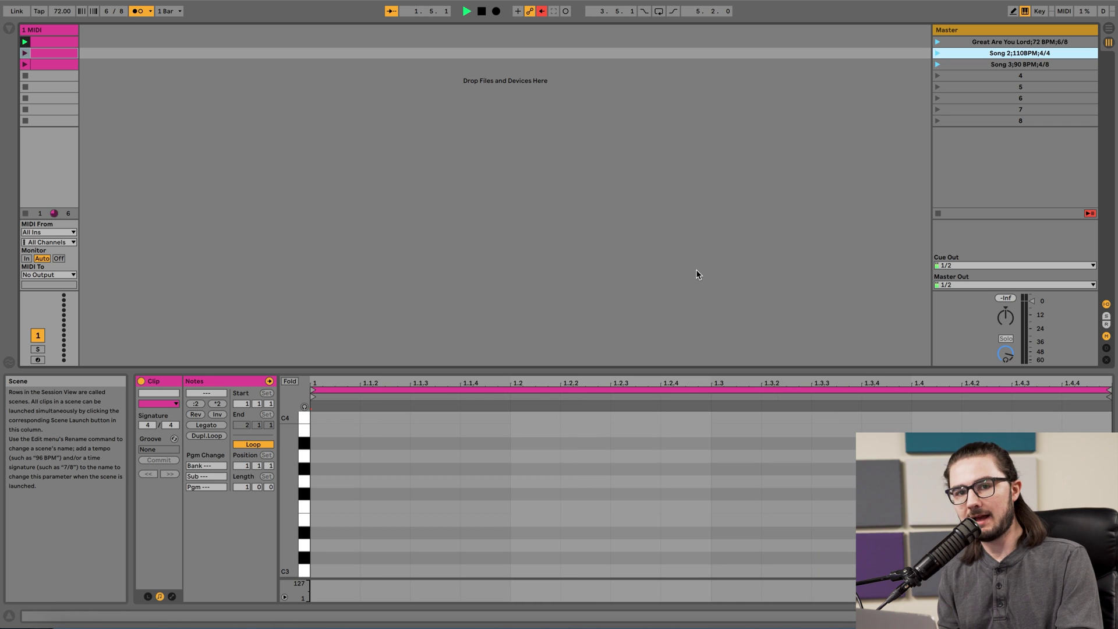